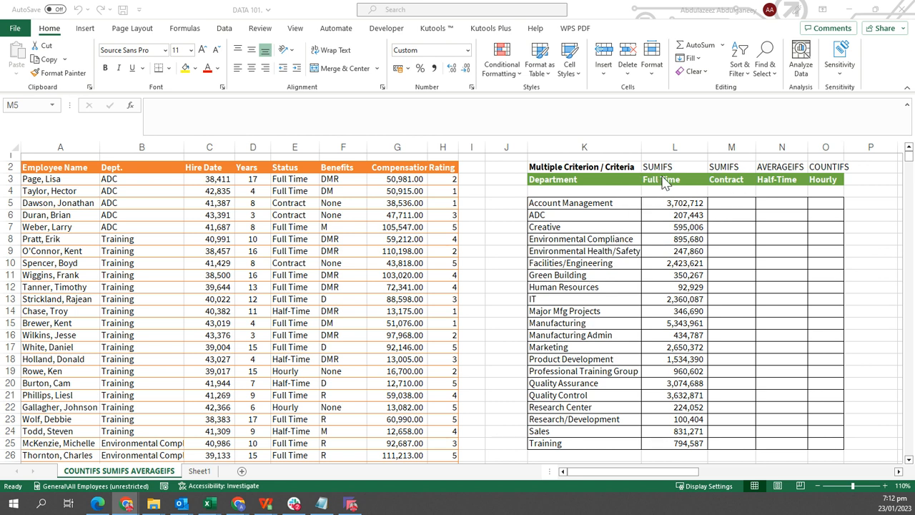
Start a SUMIFS formula in M5 that sums Table1[Compensation] where Table1[Dept.] matches the department in K5
click(732, 203)
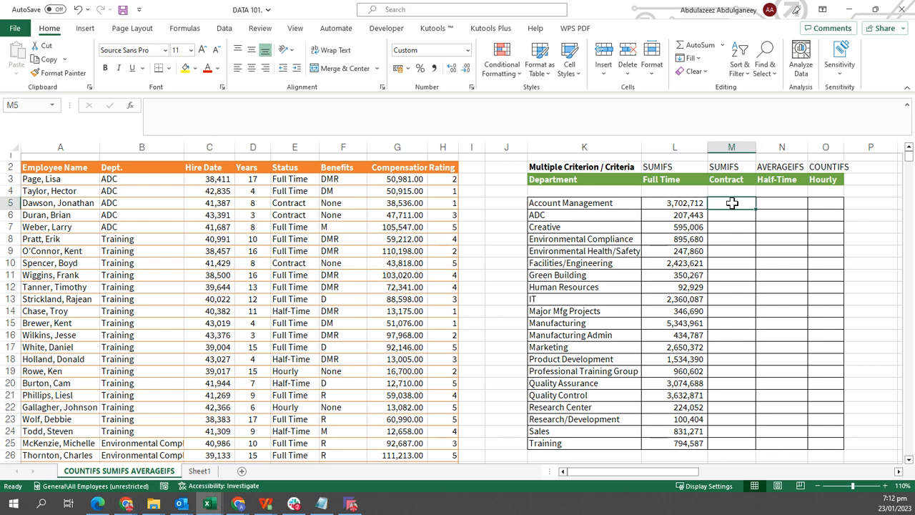
text(=SUMIF)
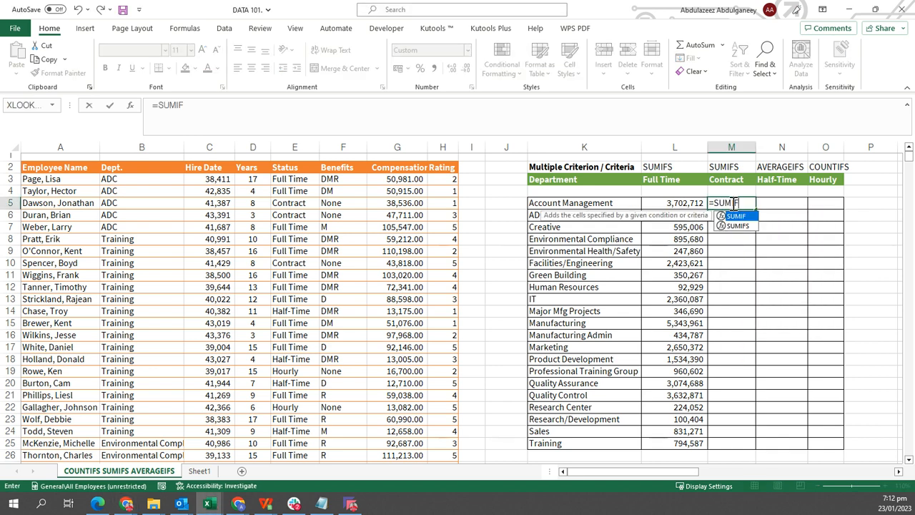
text(S()
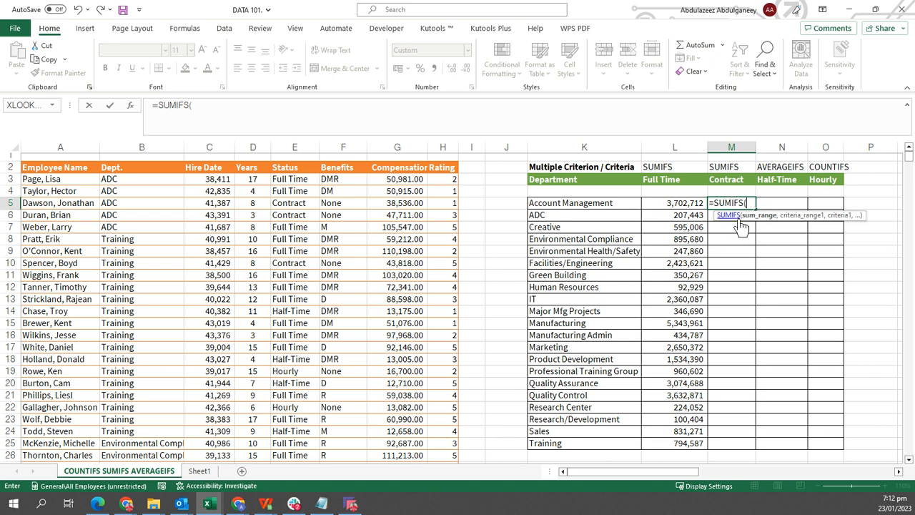
click(408, 158)
text(,)
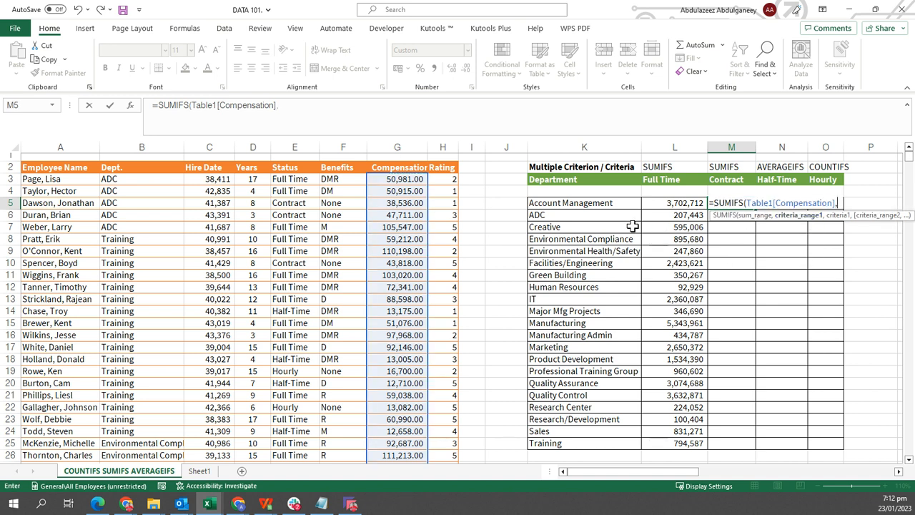
click(124, 160)
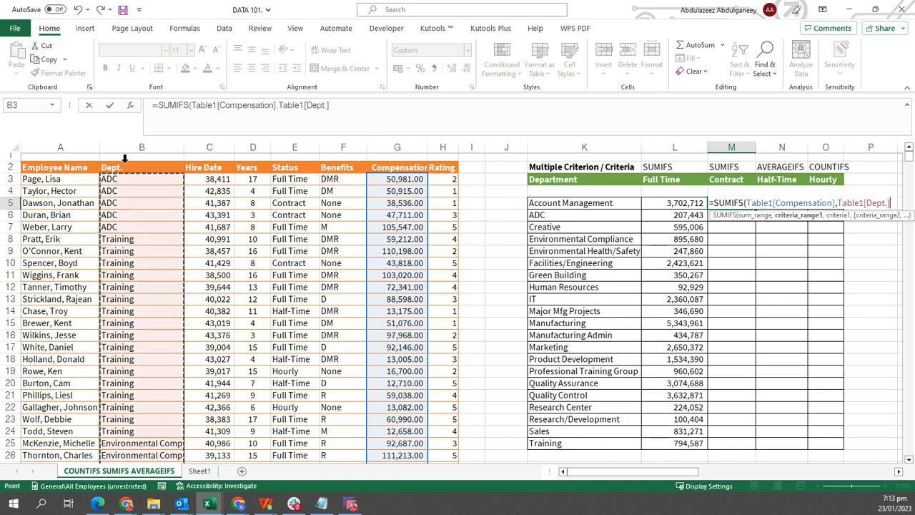
text(,)
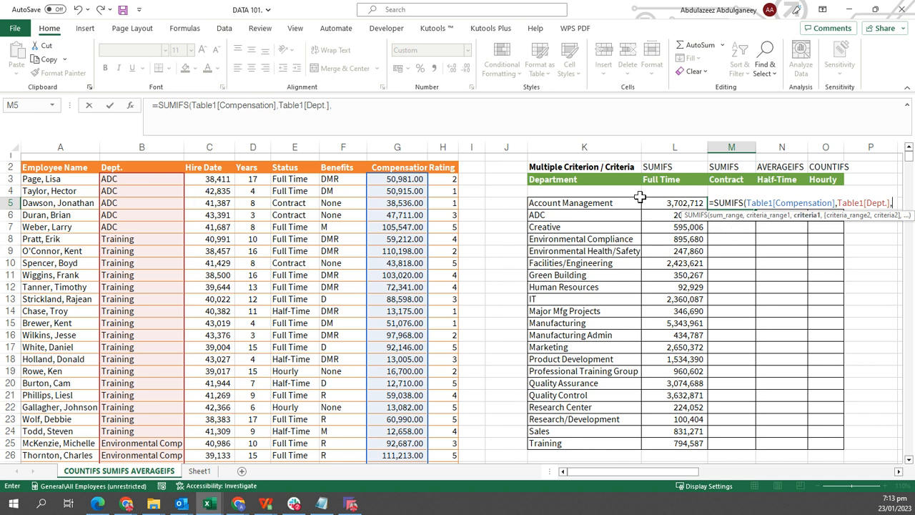
click(594, 203)
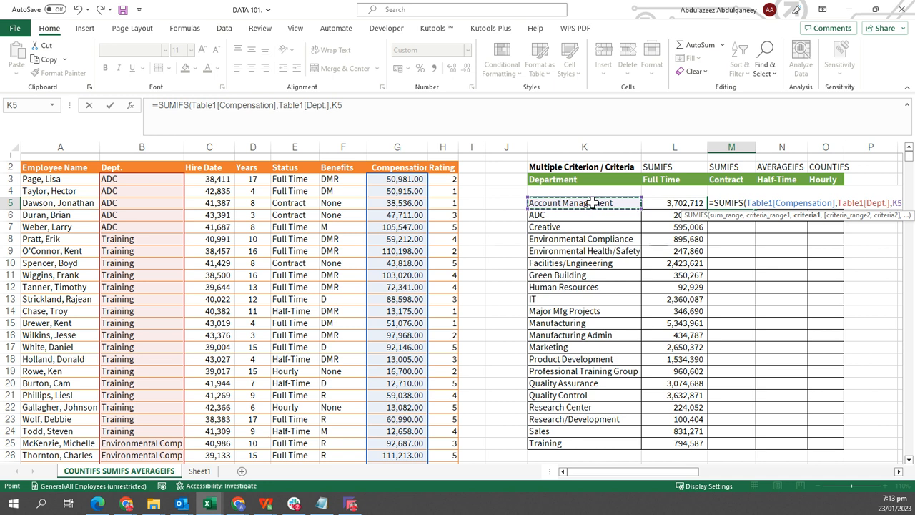
text(,)
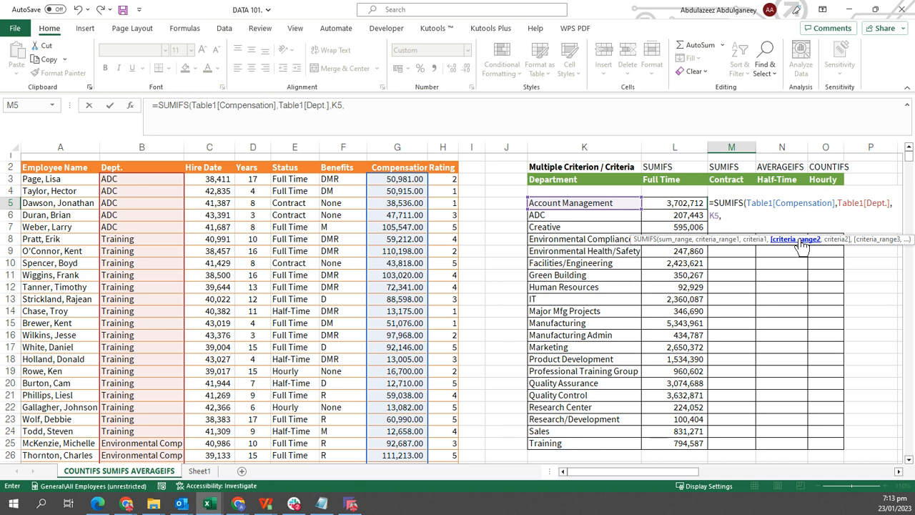
Complete the M5 formula with Table1[Status] matched to the absolute reference $M$3, and fill it down through all departments
click(286, 160)
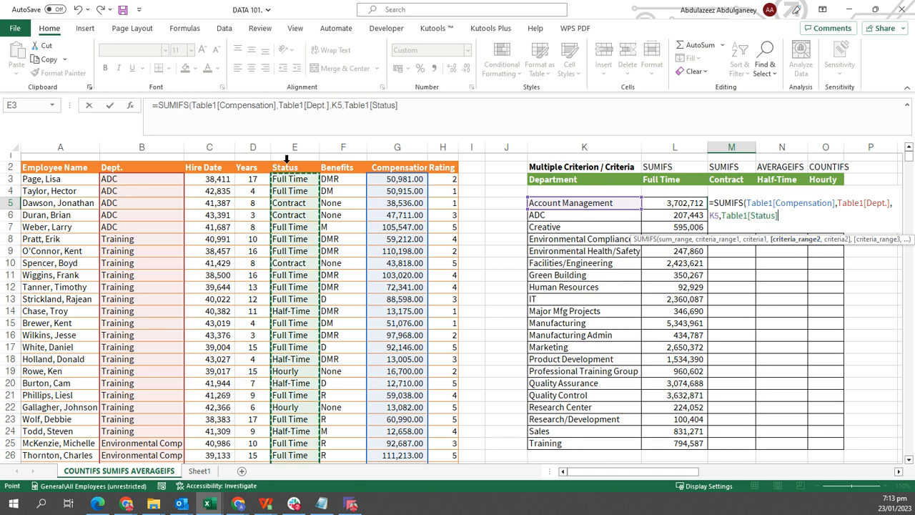
text(,)
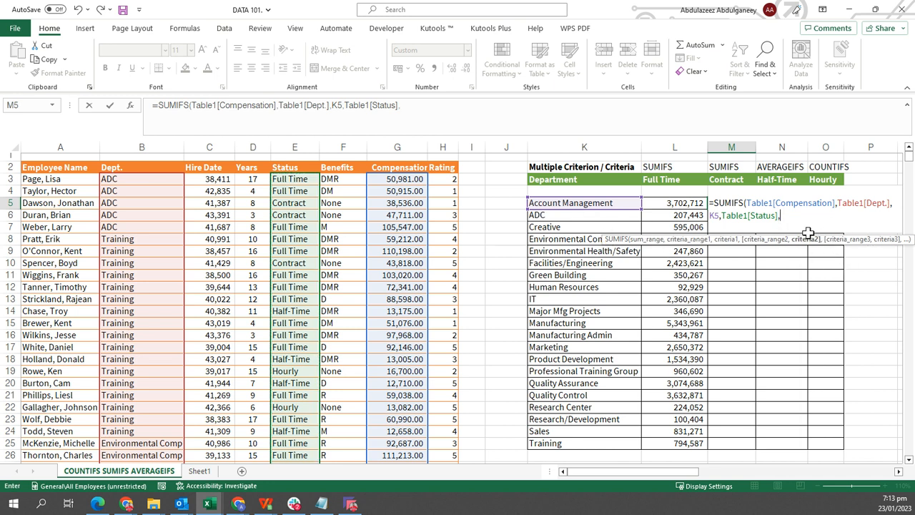
click(736, 180)
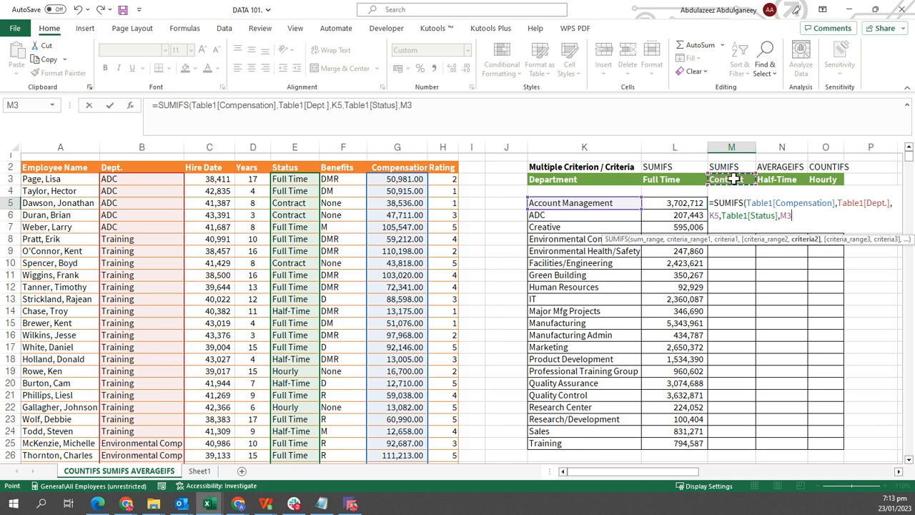
click(407, 106)
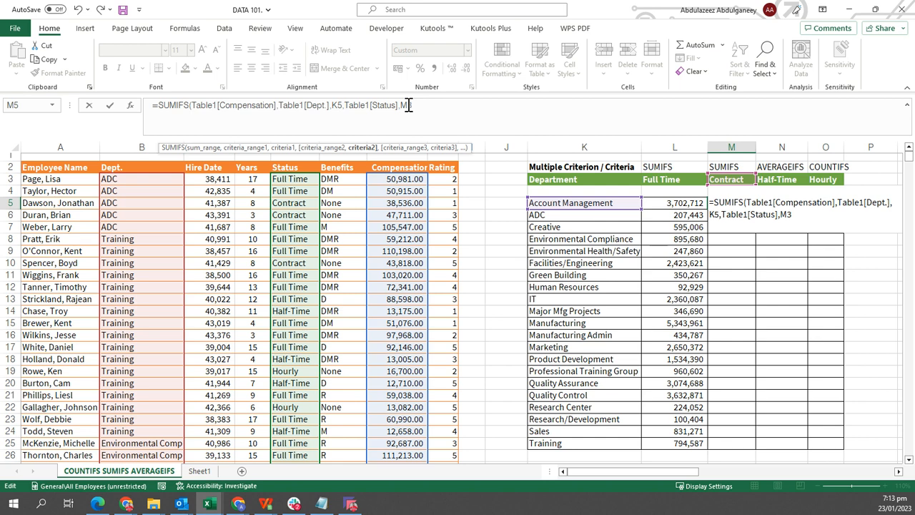
key(F4)
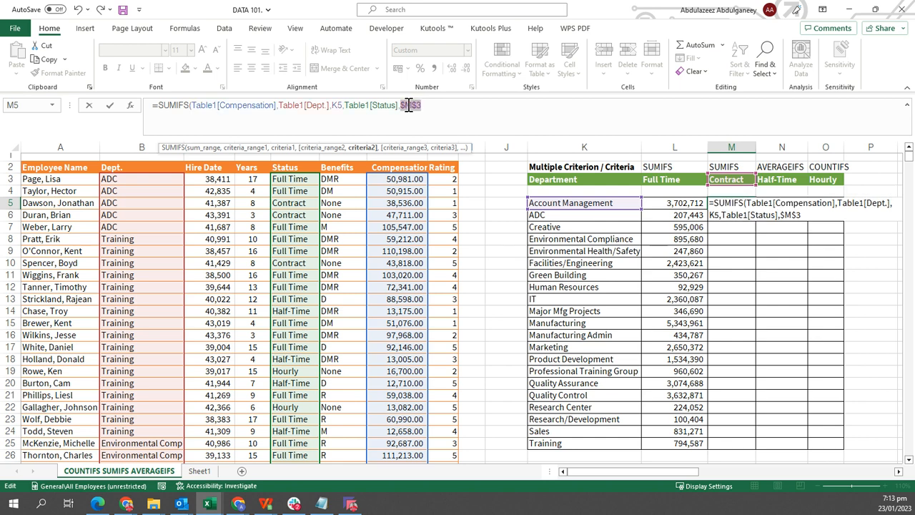
key(ctrl+Return)
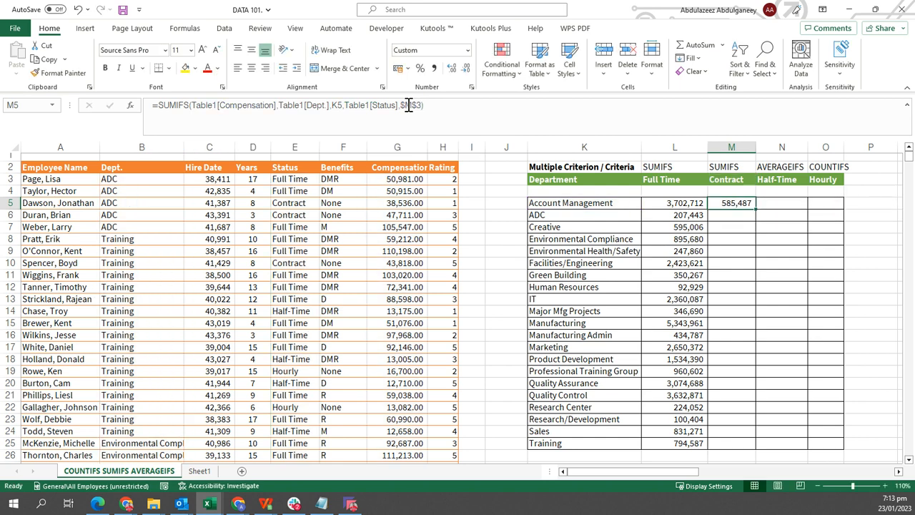
double_click(757, 210)
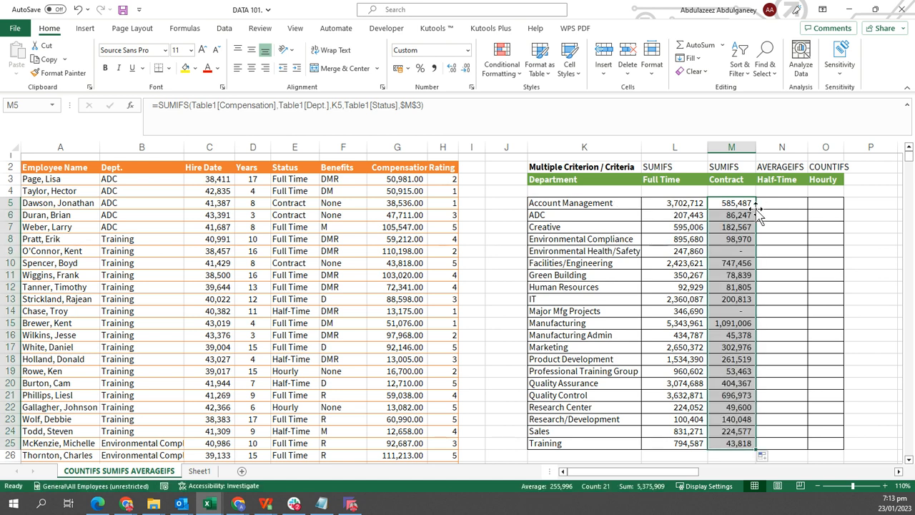
click(734, 251)
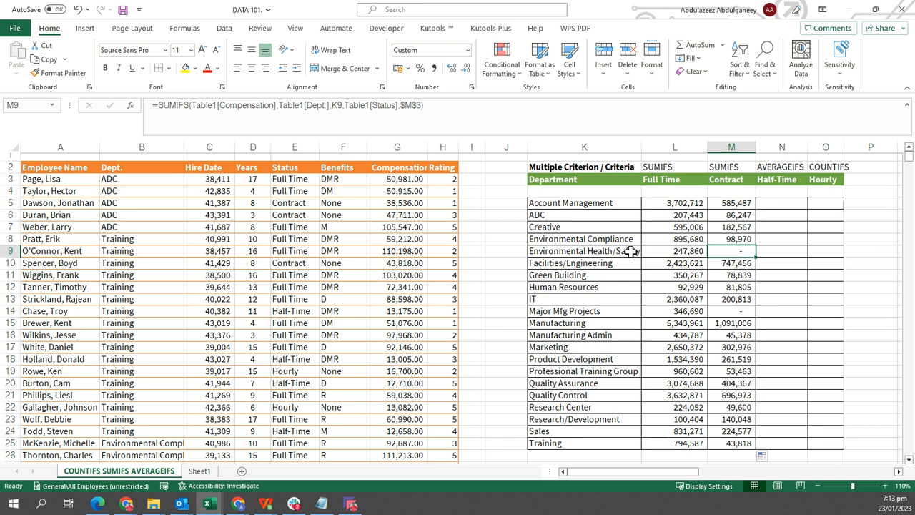
Start an AVERAGEIFS formula in N5 with Table1[Compensation] as the average range
click(769, 202)
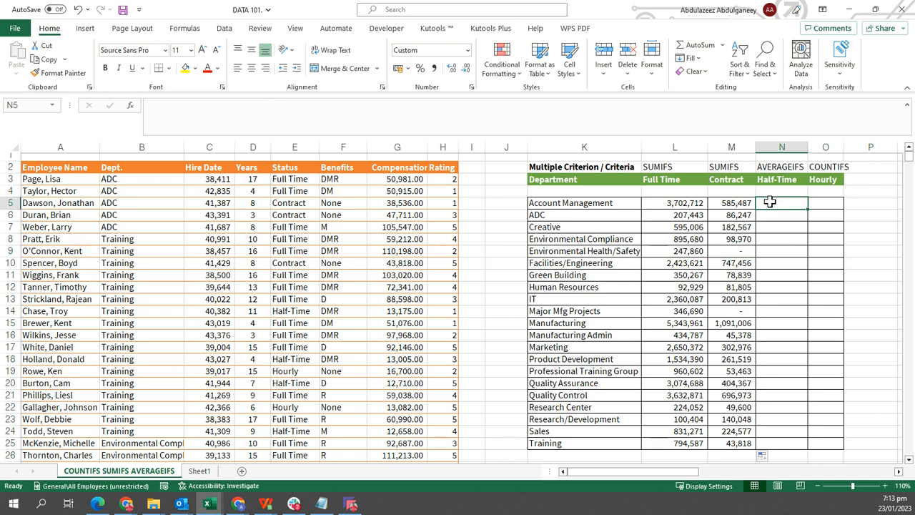
text(=)
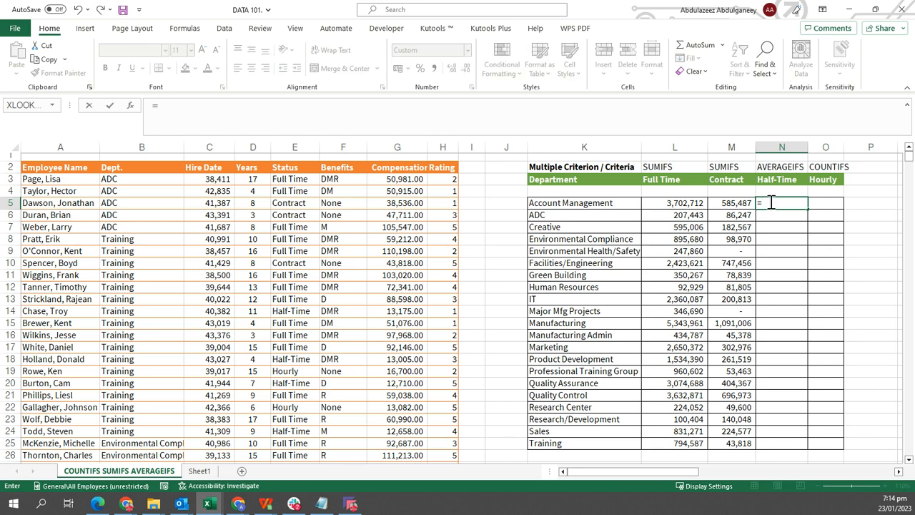
text(AVER)
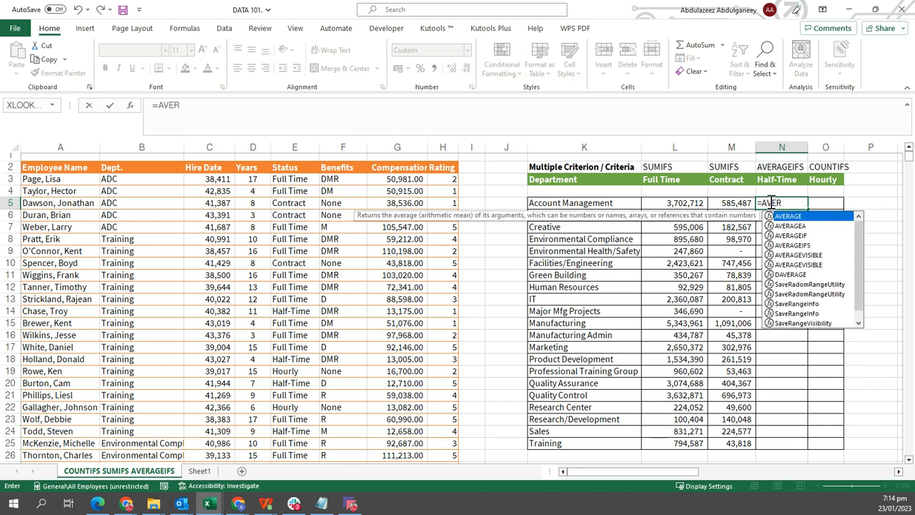
key(Down)
key(Down)
key(Down)
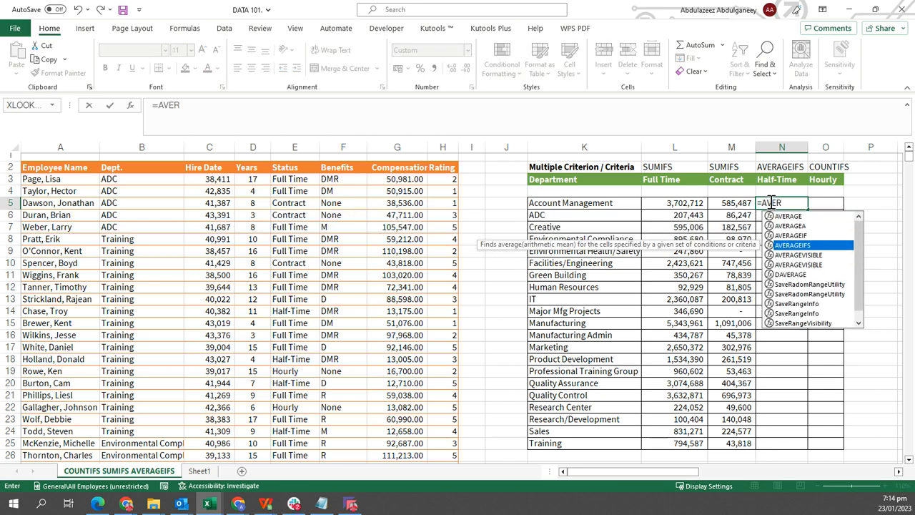
key(Tab)
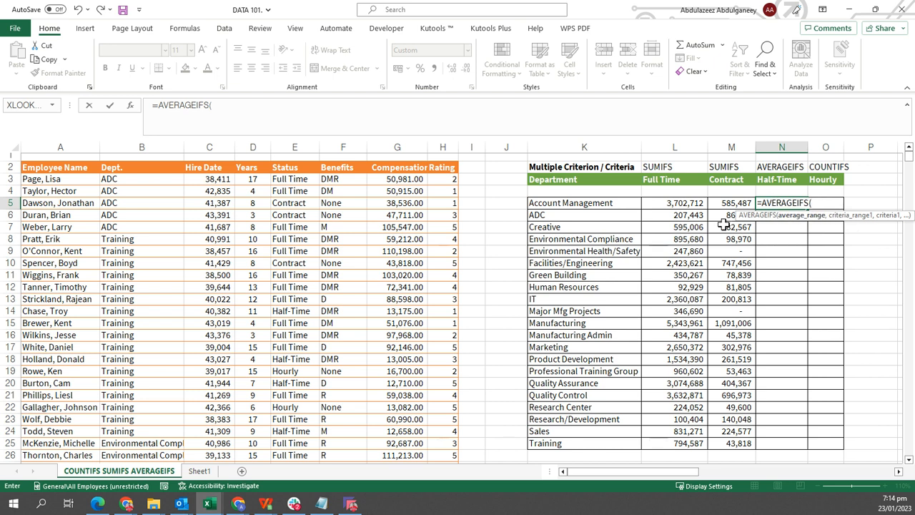
click(400, 157)
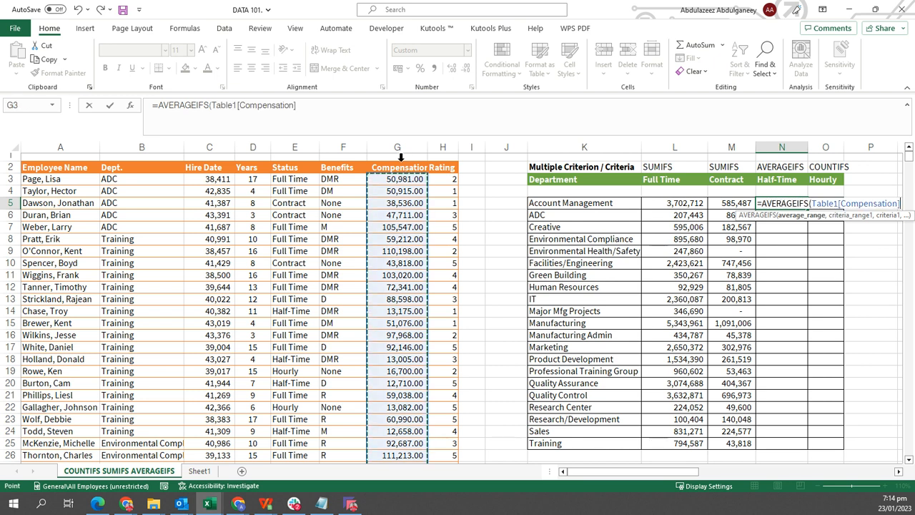
text(,)
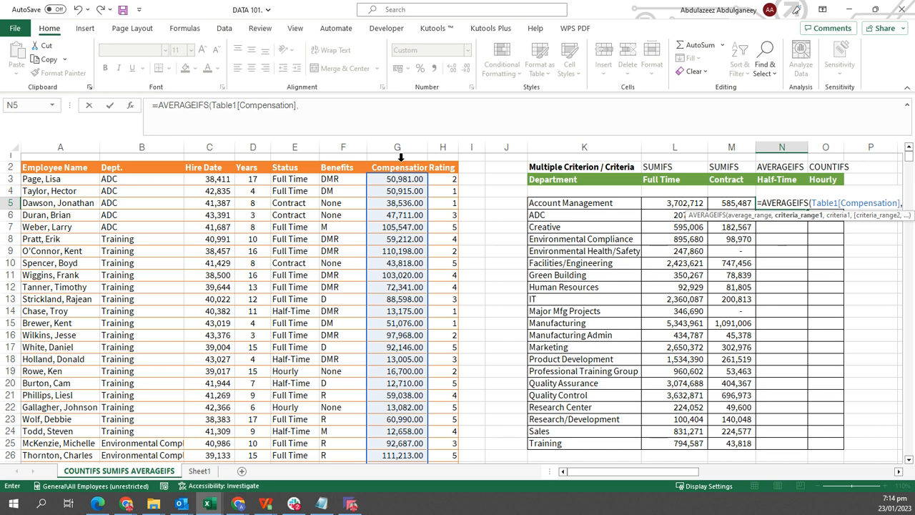
Add the first AVERAGEIFS condition, matching Table1[Dept.] to the department in K5
click(144, 159)
text(,)
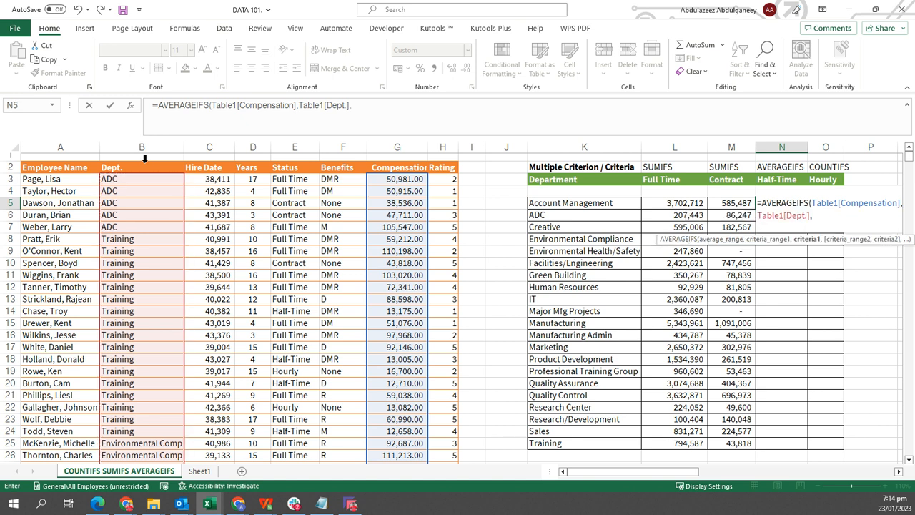
click(549, 203)
text(,)
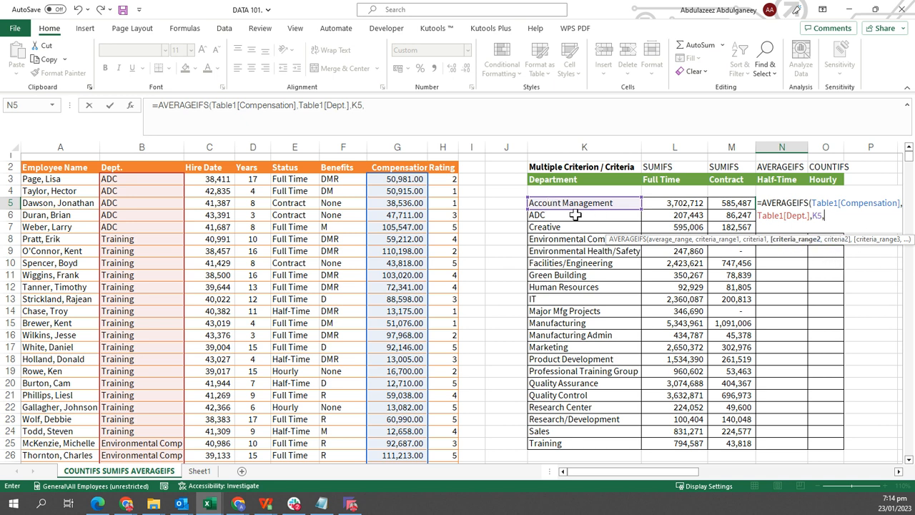
Complete the N5 formula with Table1[Status] matched to the absolute reference $N$3, and fill it down through all departments
click(291, 160)
text(,)
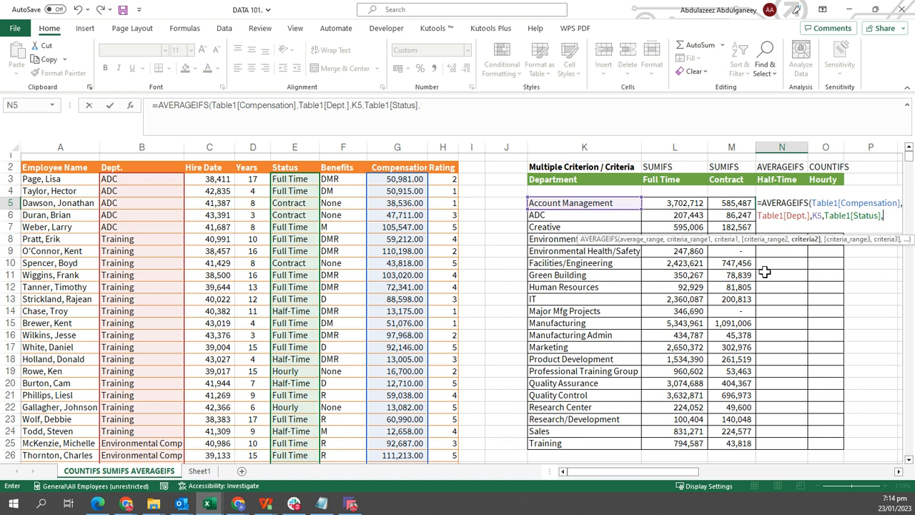
click(782, 180)
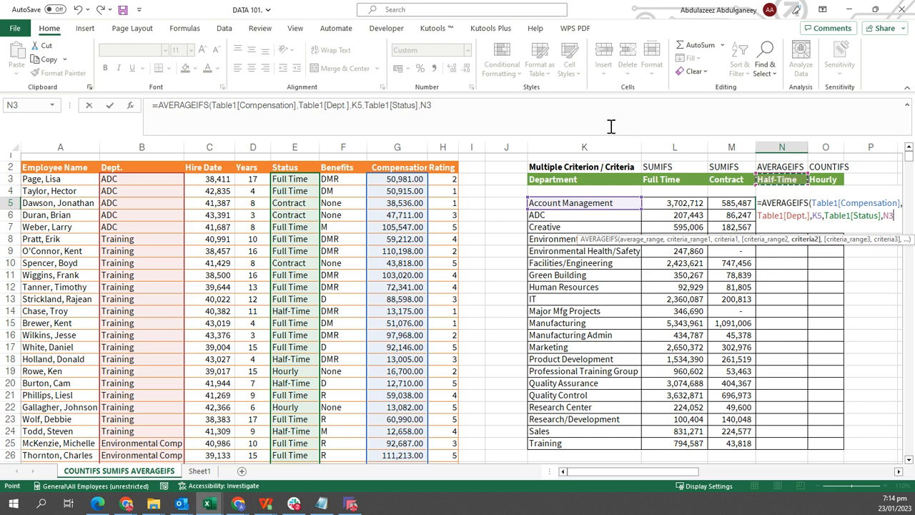
click(423, 105)
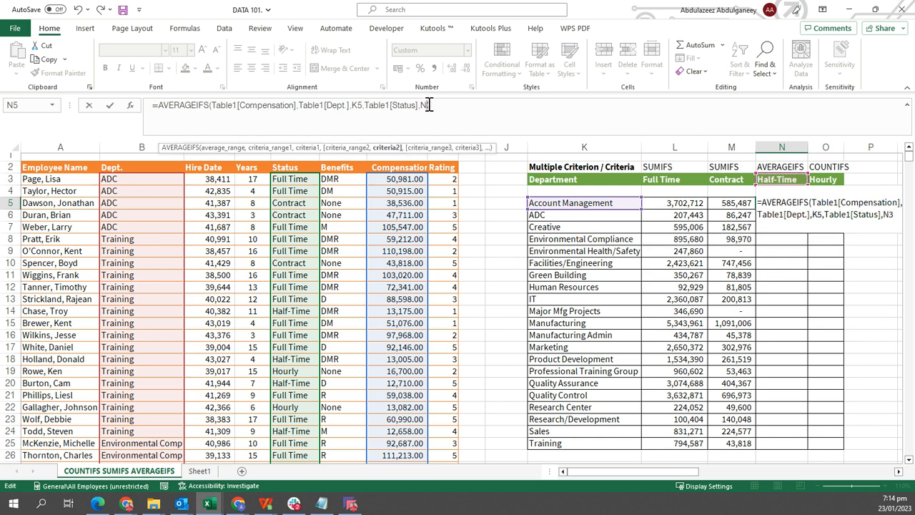
key(F4)
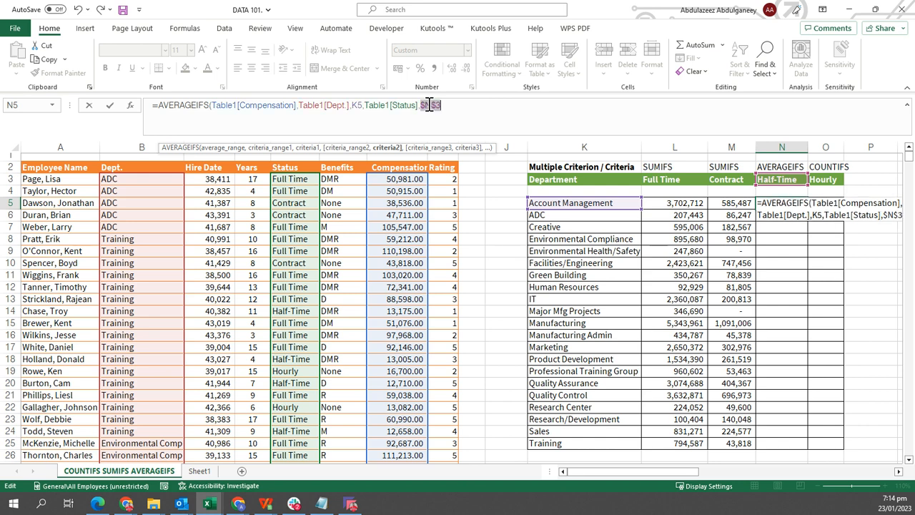
key(ctrl+Return)
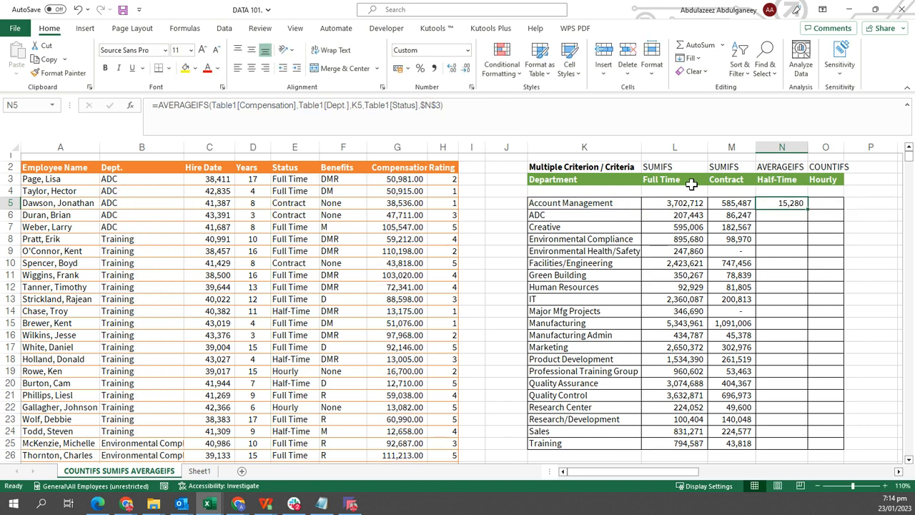
double_click(808, 211)
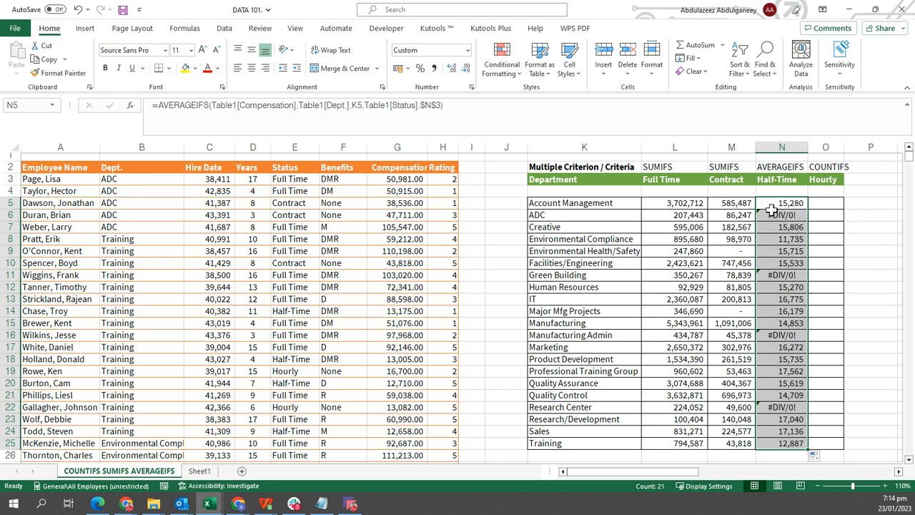
Compare the Half-Time average formulas in the Account Management and ADC rows
click(776, 215)
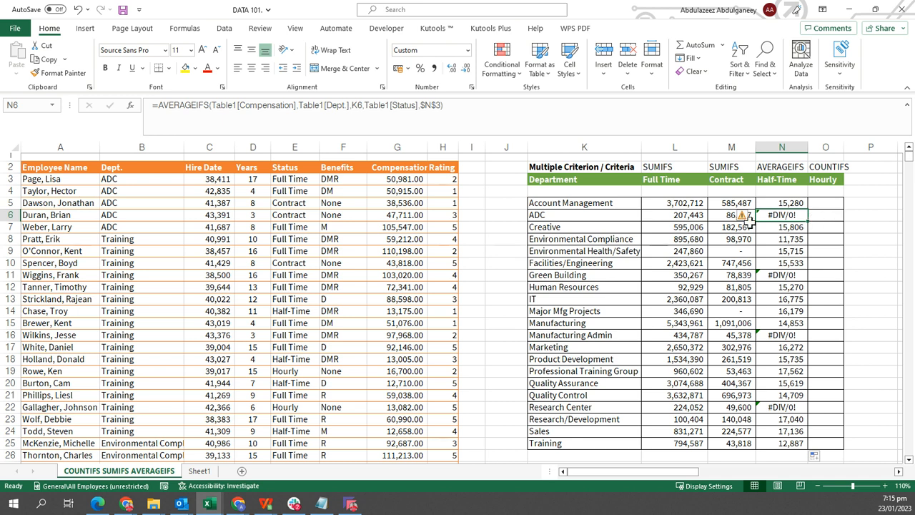
click(786, 204)
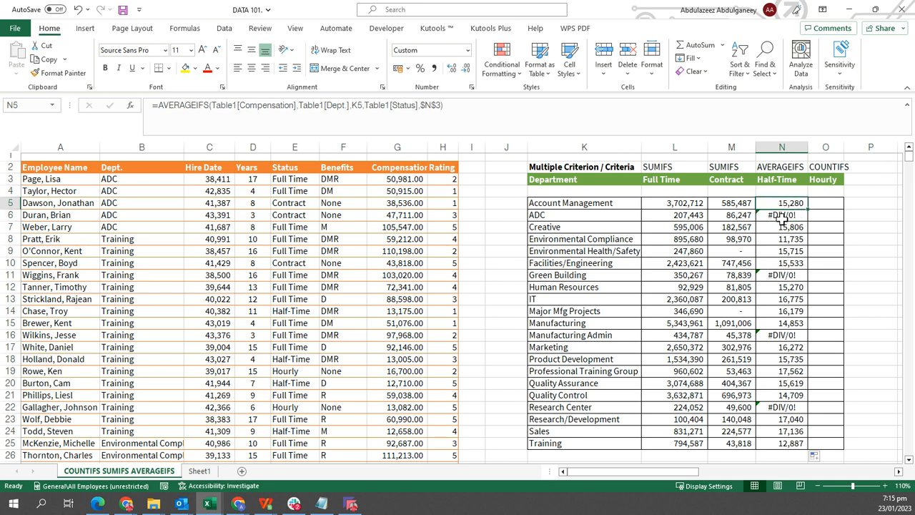
click(781, 219)
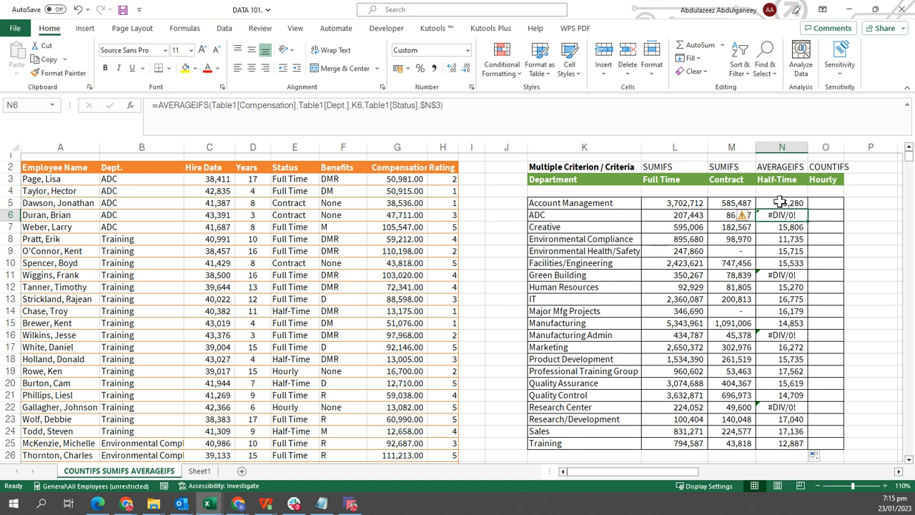
click(867, 215)
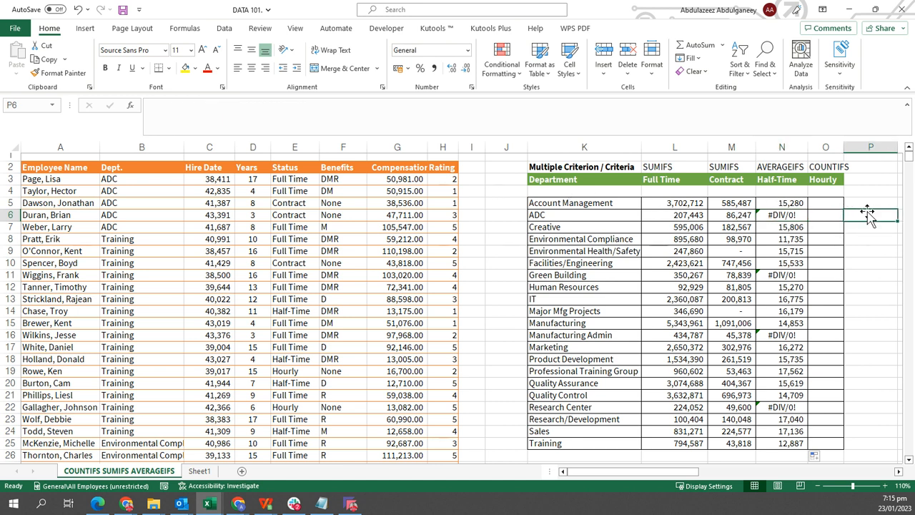
click(502, 214)
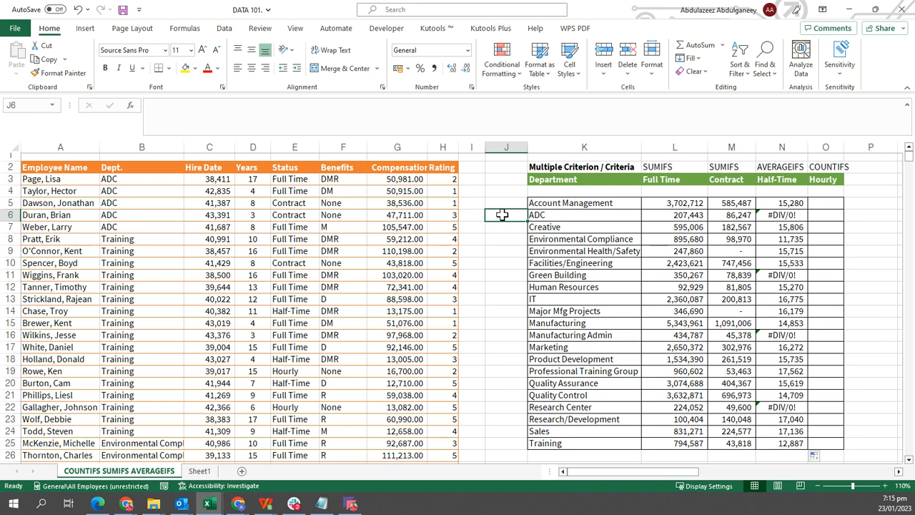
text(=IFFE)
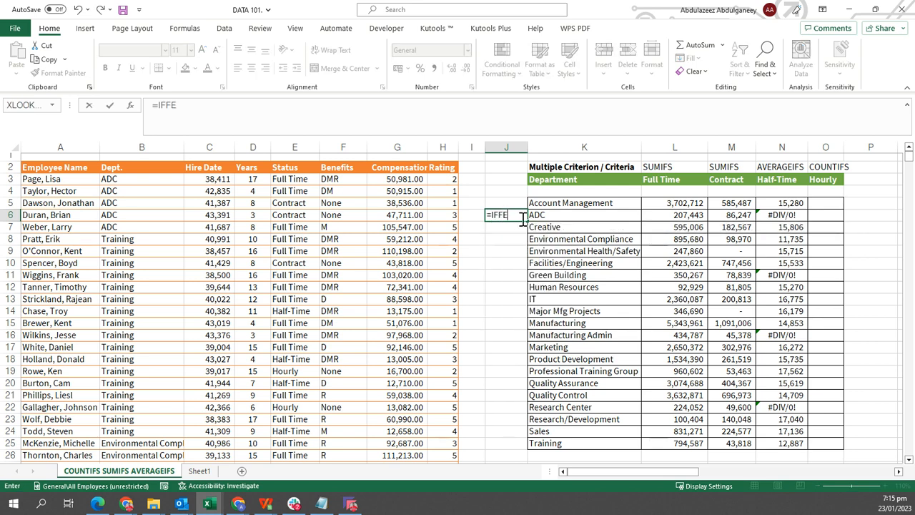
key(BackSpace)
key(BackSpace)
key(Down)
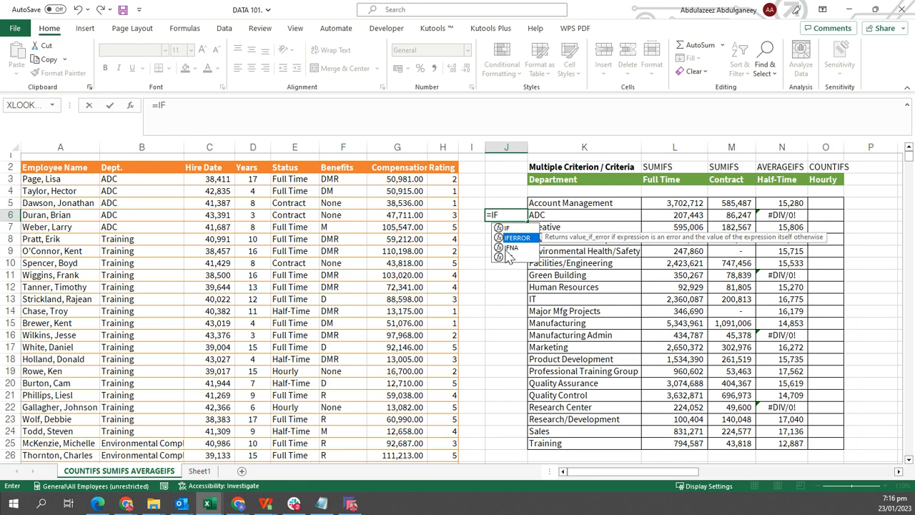
key(Escape)
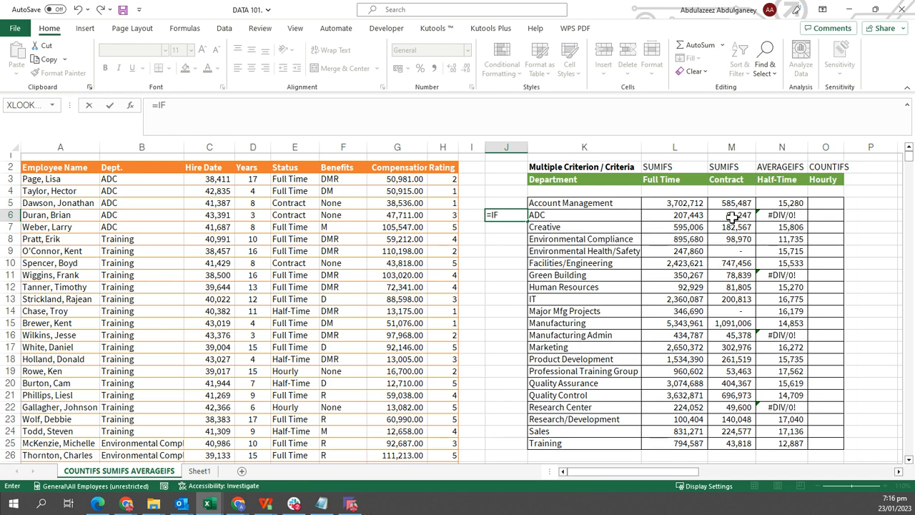
key(Escape)
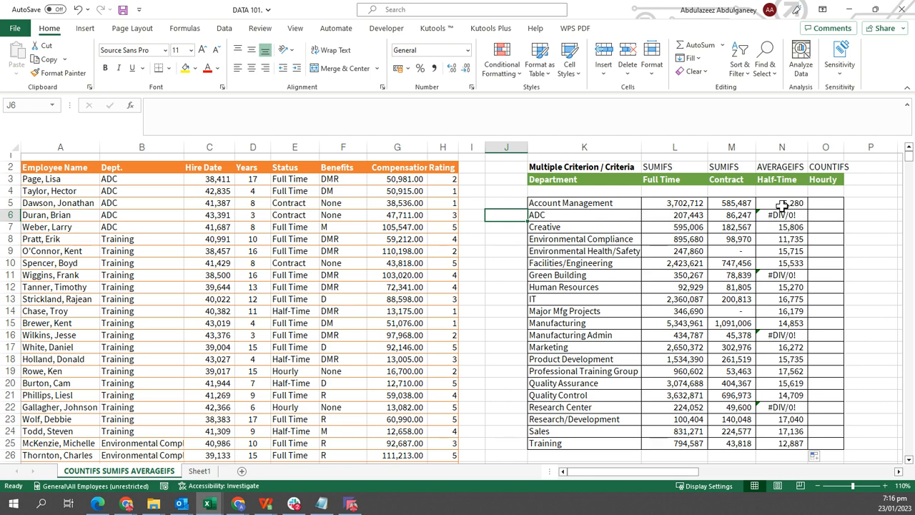
Wrap the AVERAGEIFS formula in N5 in IFERROR with 0 as the error value, and fill it down through all departments
click(762, 203)
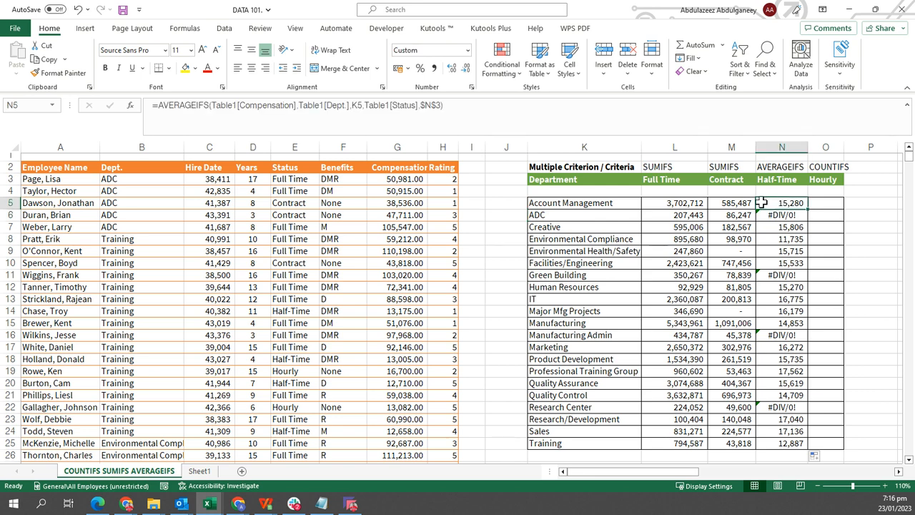
click(161, 106)
text(IFER)
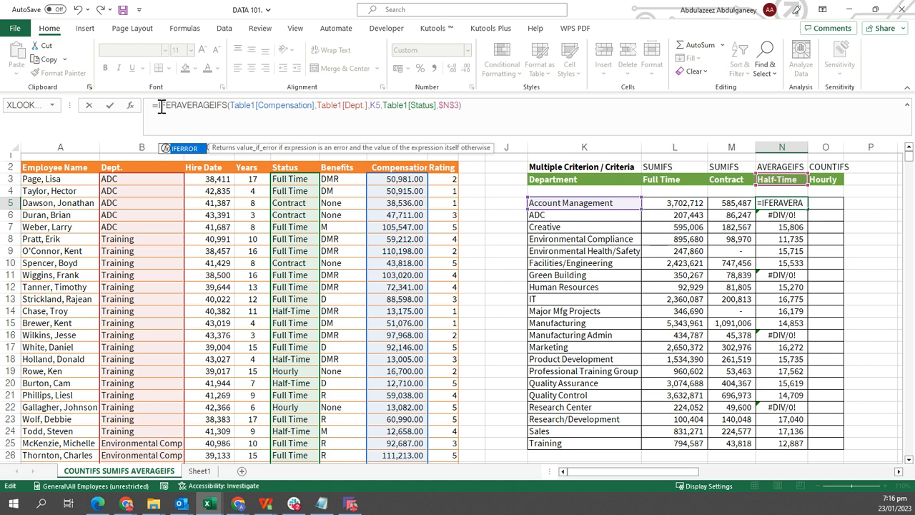
key(Tab)
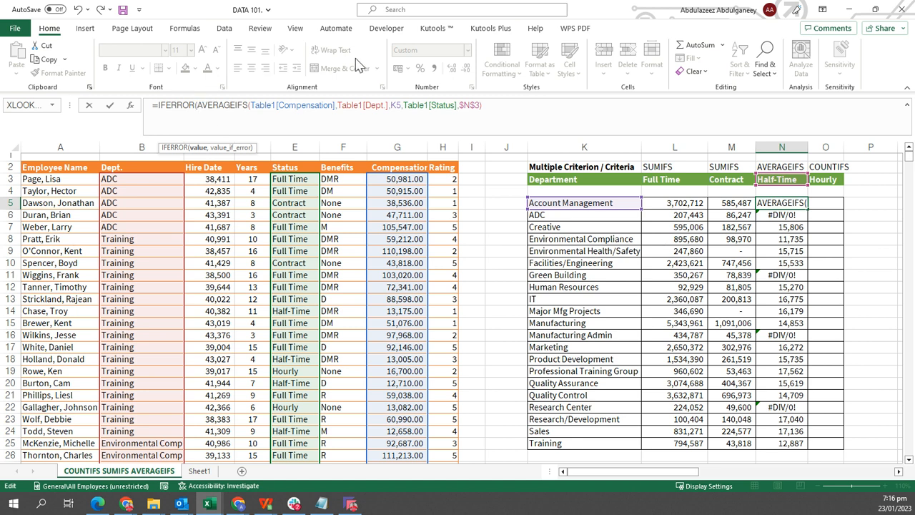
click(507, 111)
text(,)
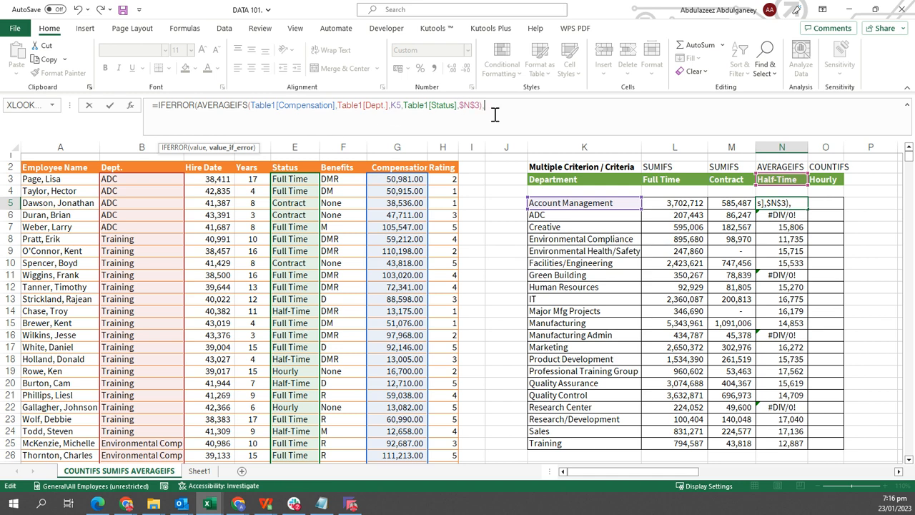
text(0))
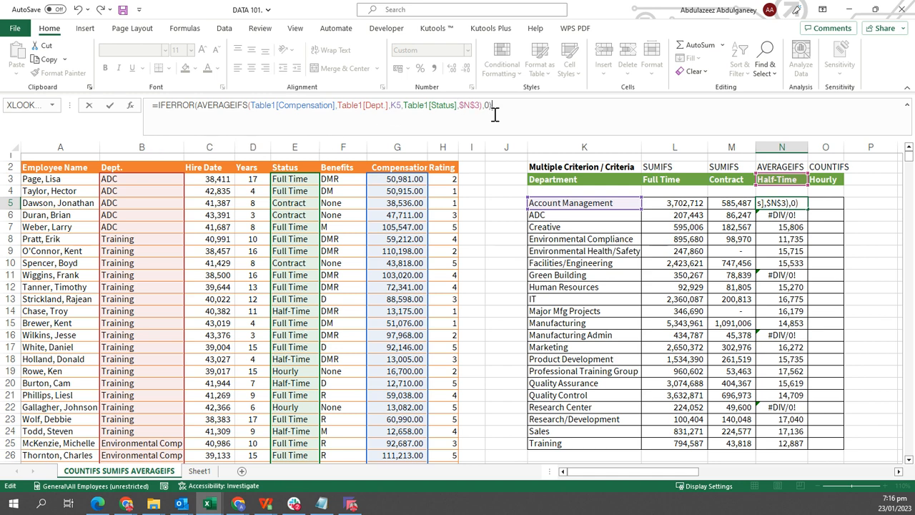
key(ctrl+Return)
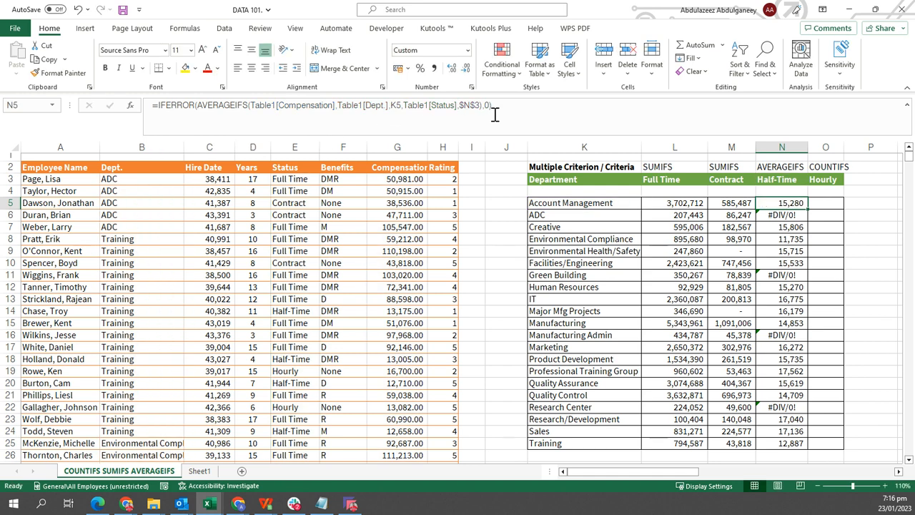
double_click(807, 207)
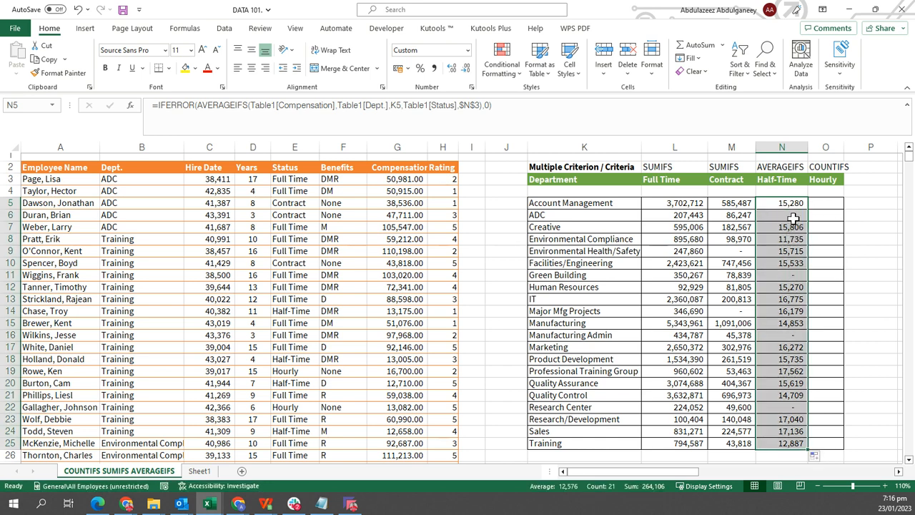
click(608, 218)
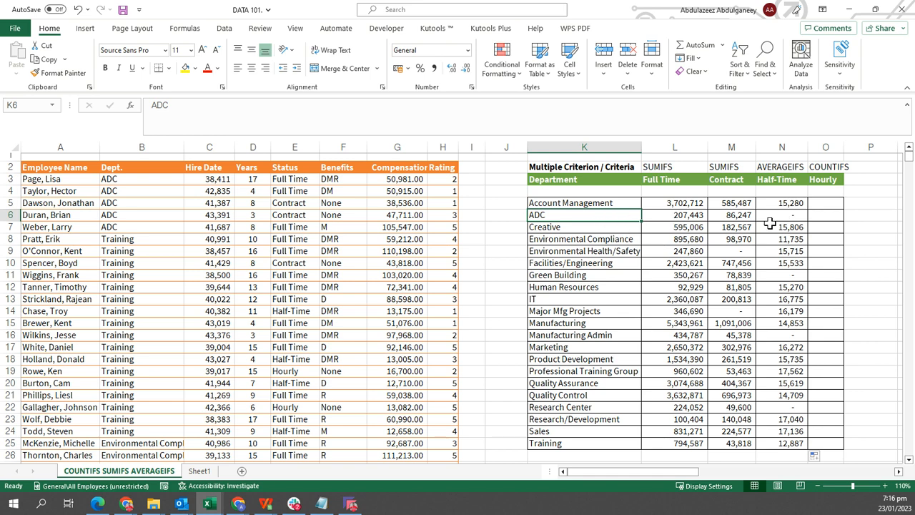
Start a COUNTIFS formula in O5 with Table1[Dept.] matched to the department in K5 as the first condition
click(824, 203)
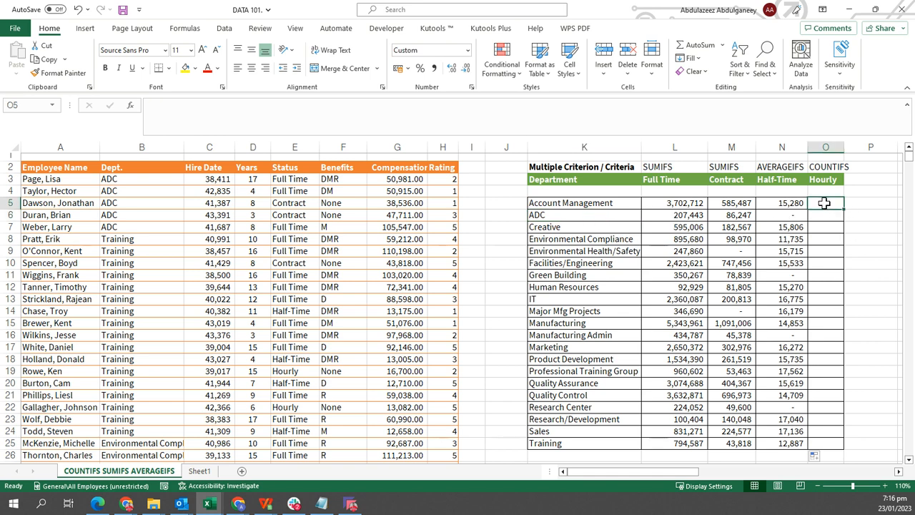
text(=COUNT)
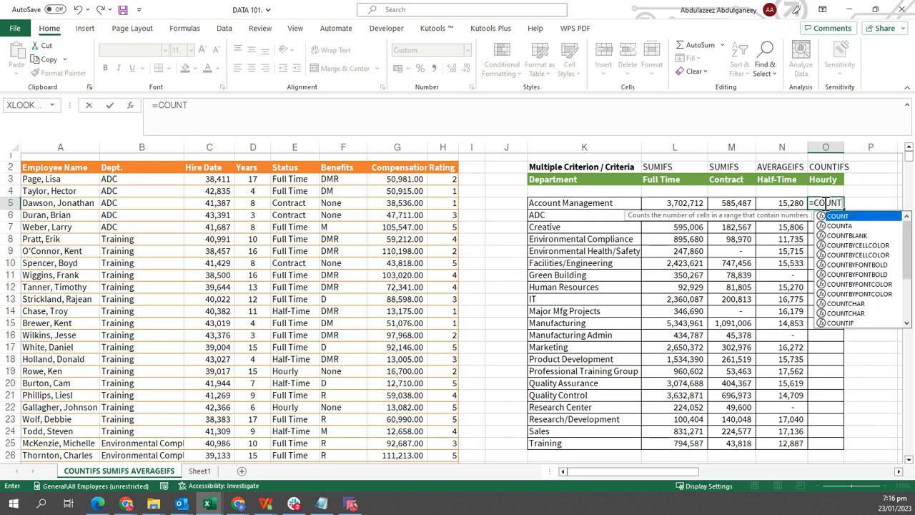
text(I)
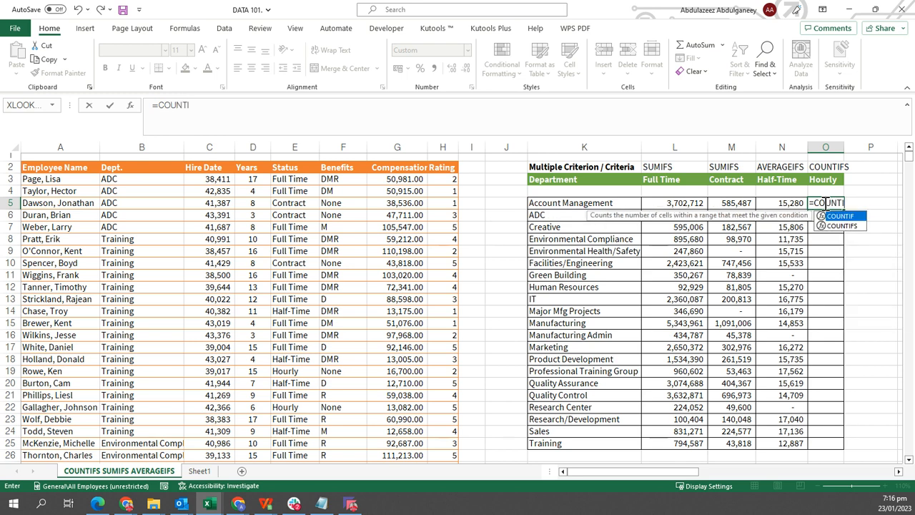
key(Down)
key(Tab)
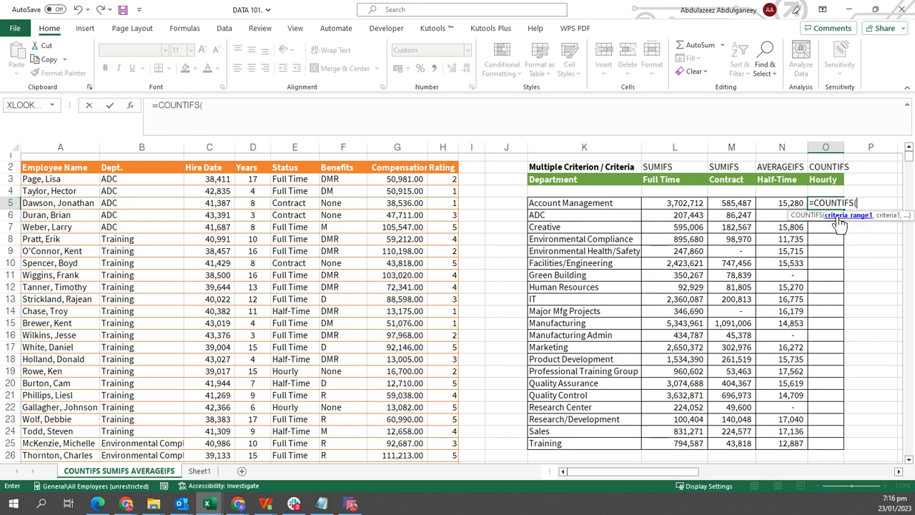
click(165, 158)
text(,)
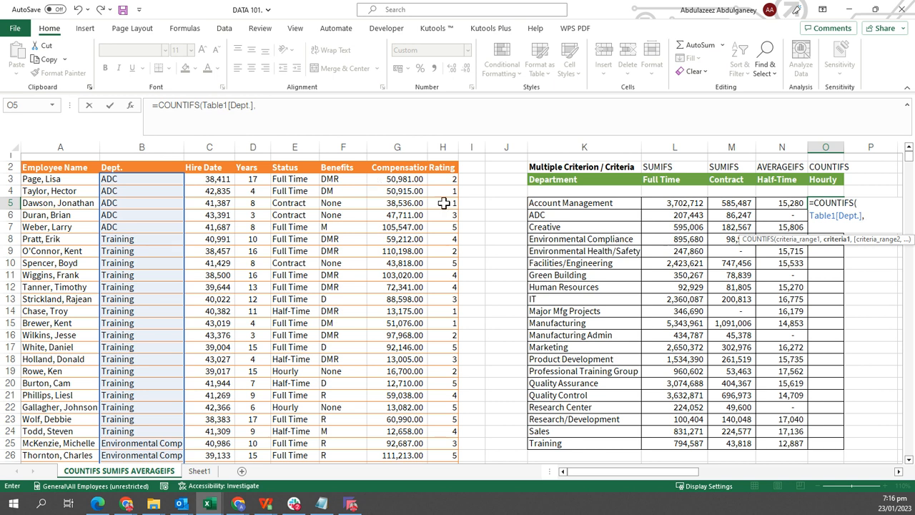
click(587, 203)
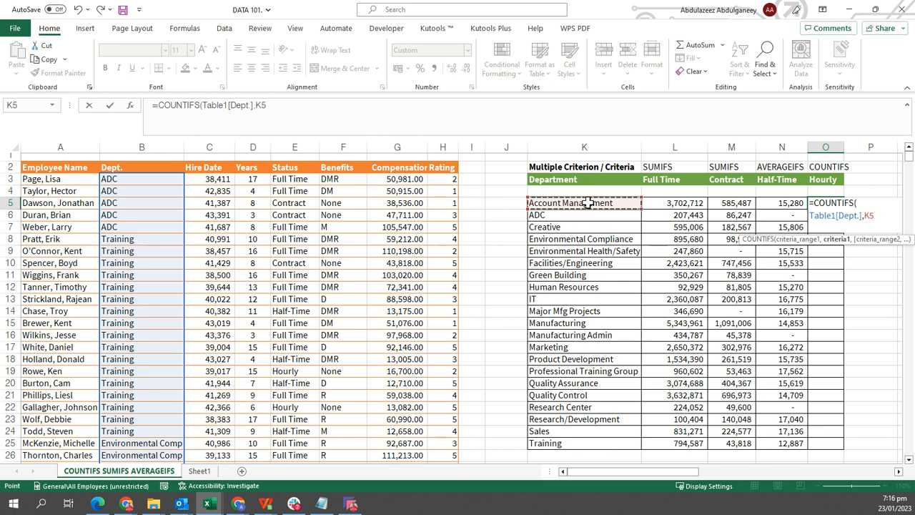
text(,)
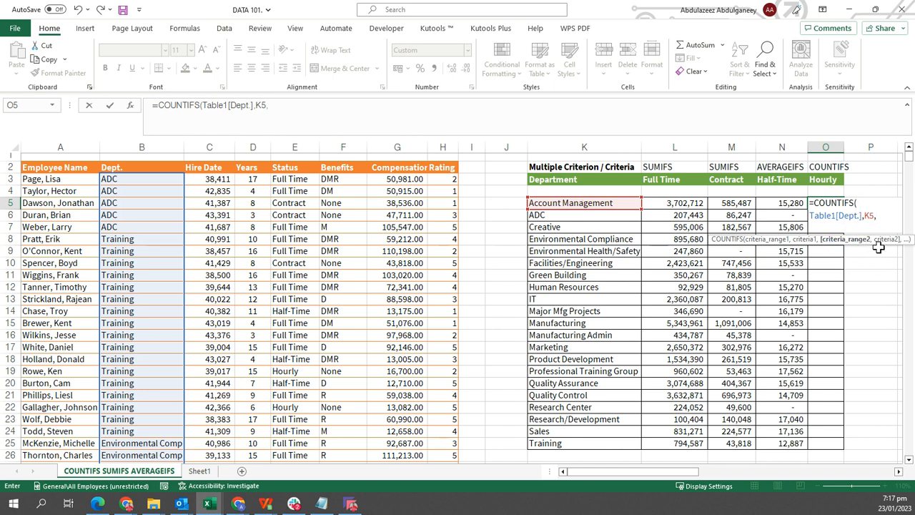
Complete the O5 formula with Table1[Status] matched to the absolute reference $O$3, and fill it down through all departments
click(298, 158)
text(,)
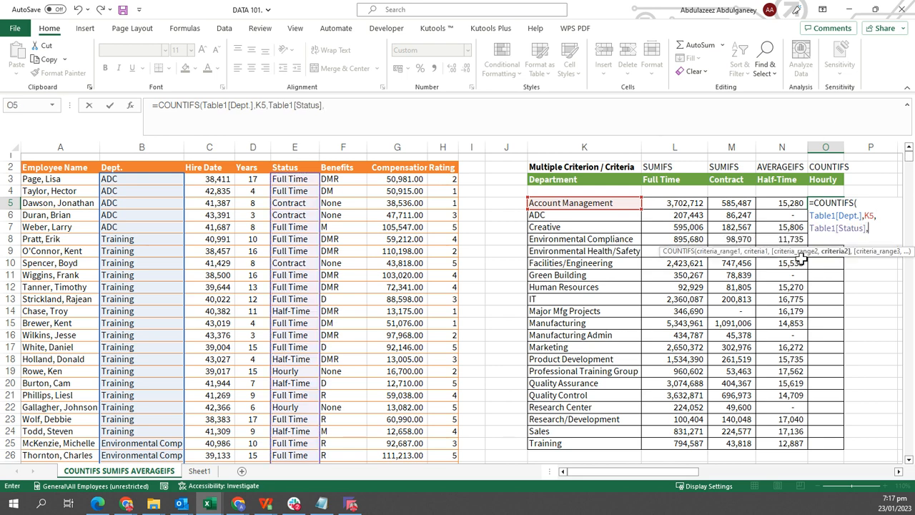
click(822, 179)
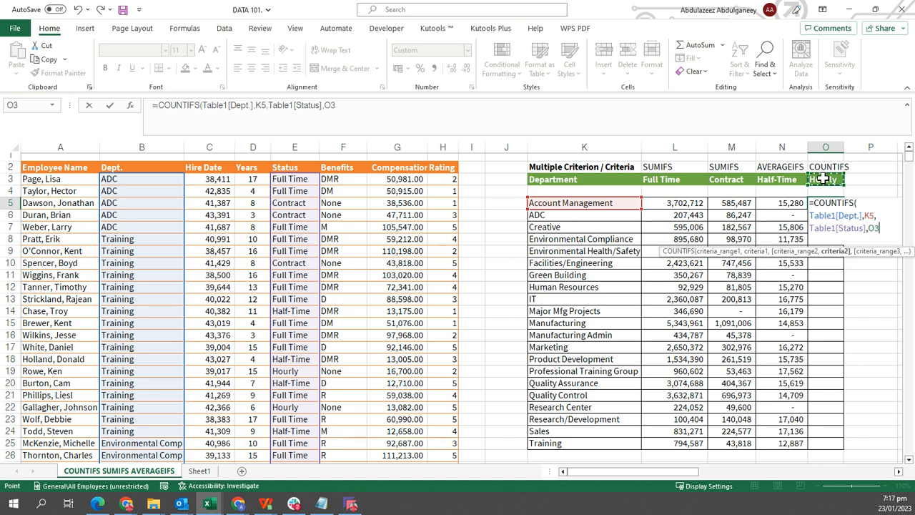
click(332, 106)
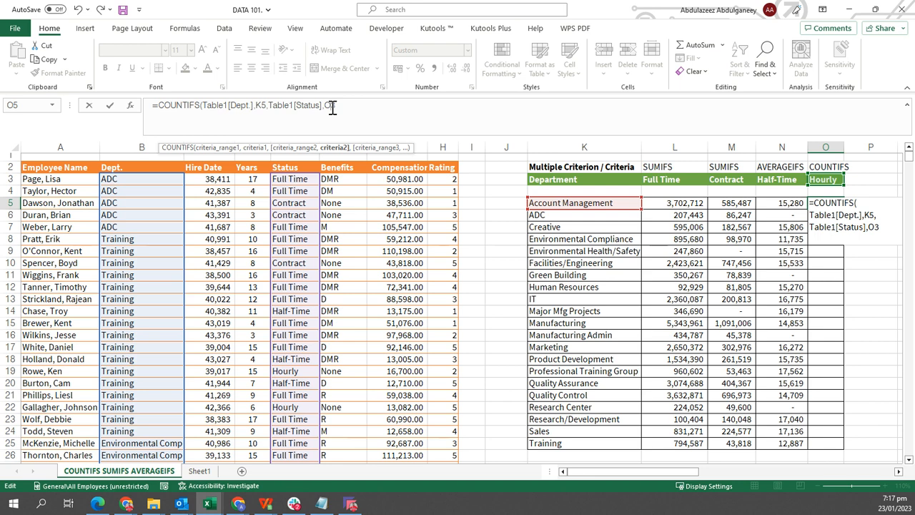
key(F4)
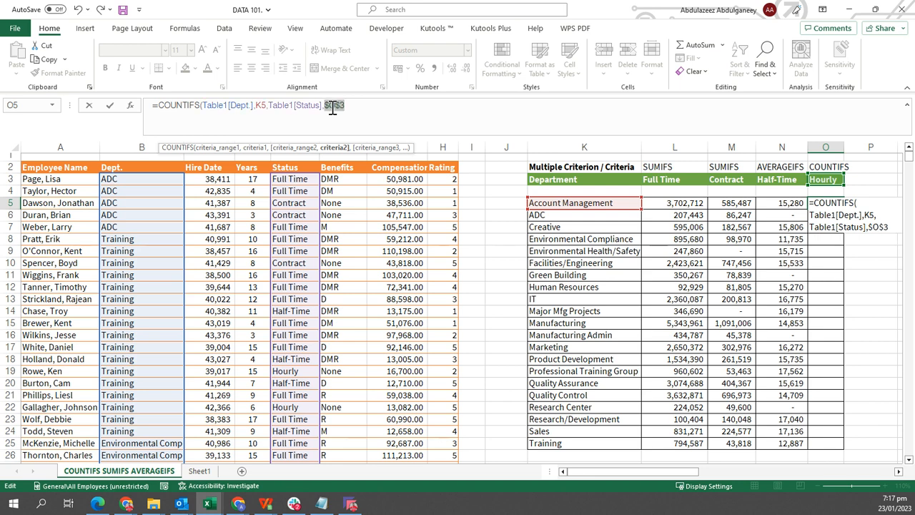
key(ctrl+Return)
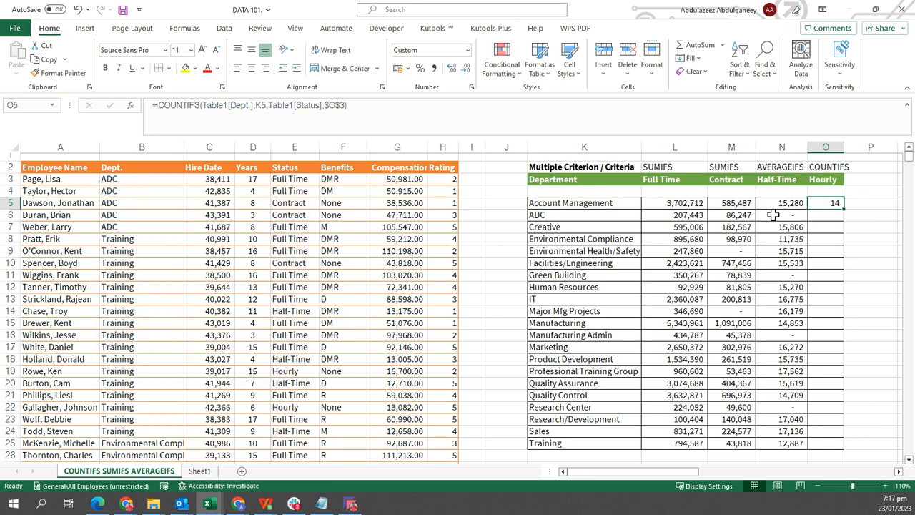
double_click(844, 208)
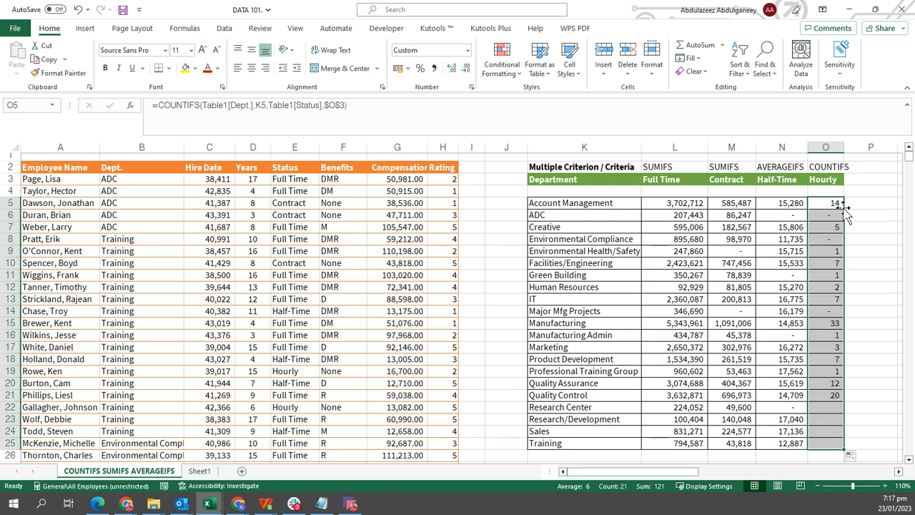